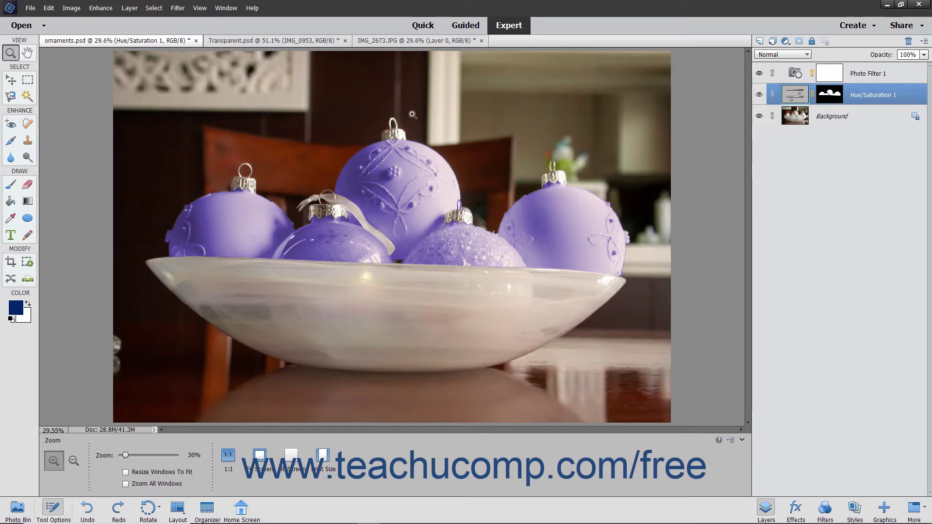
Try the purple Wow Plastic style on the Hue/Saturation 1 layer, and undo it.
left_click(231, 9)
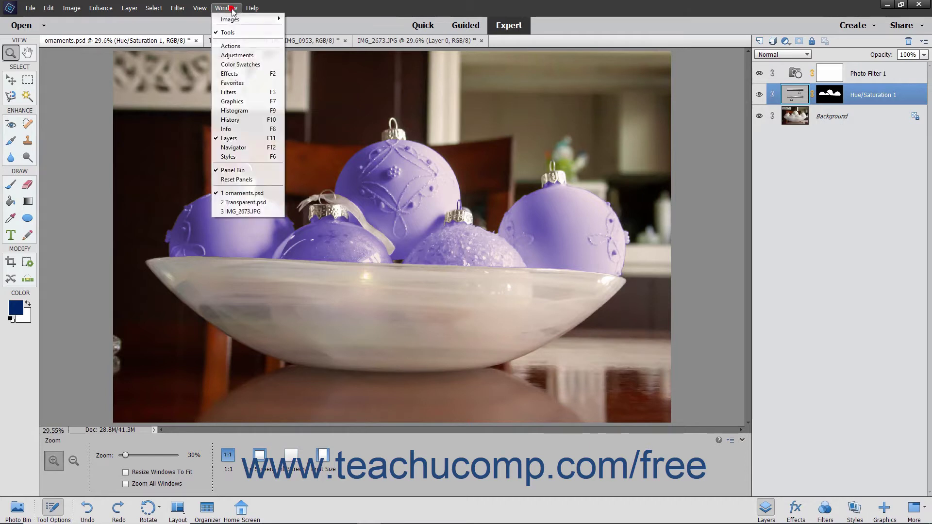
left_click(245, 159)
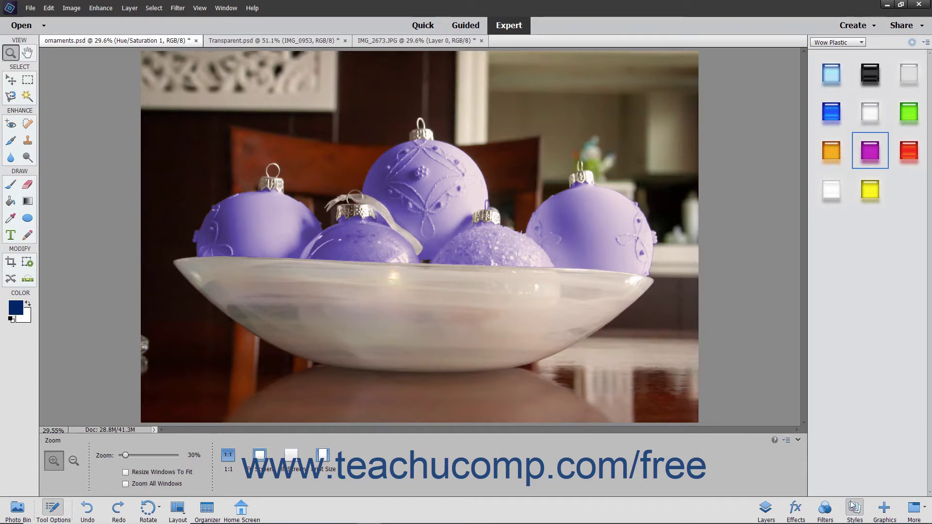
left_click_drag(853, 151, 857, 337)
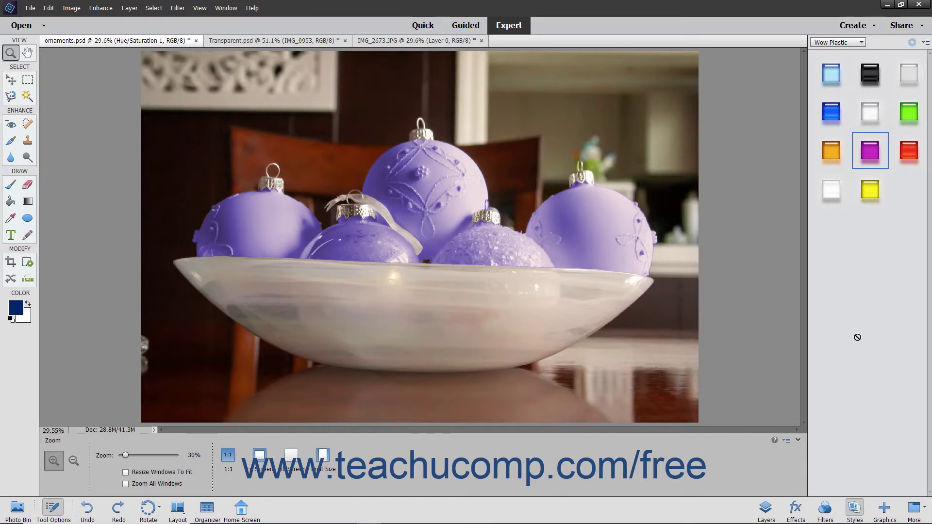
left_click(853, 43)
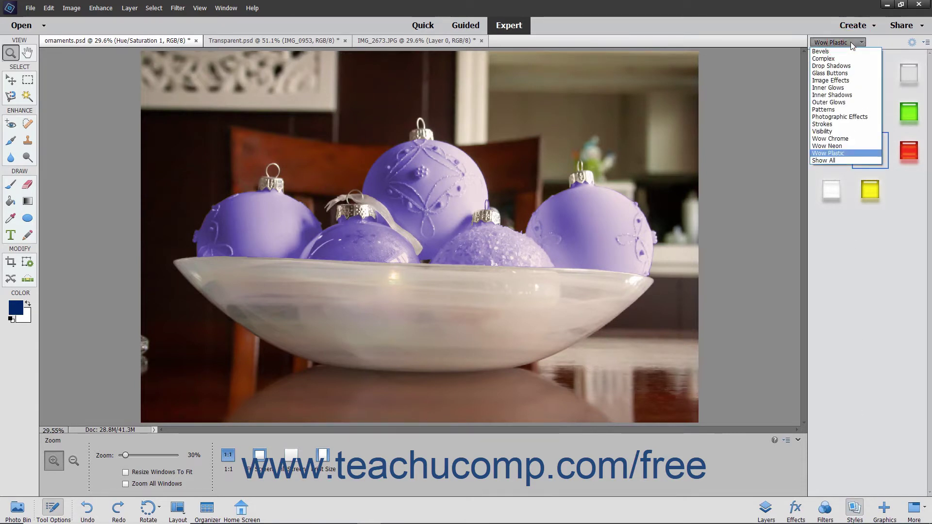
left_click(833, 154)
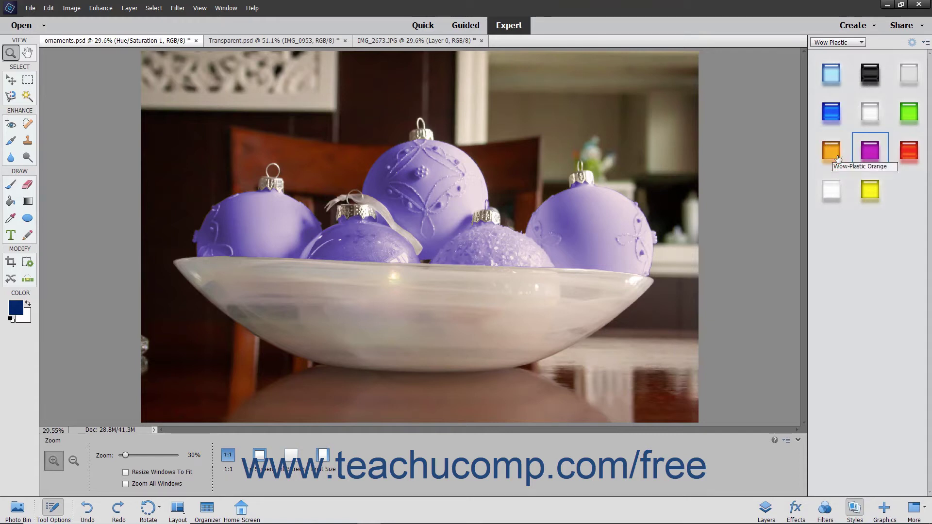
left_click(860, 154)
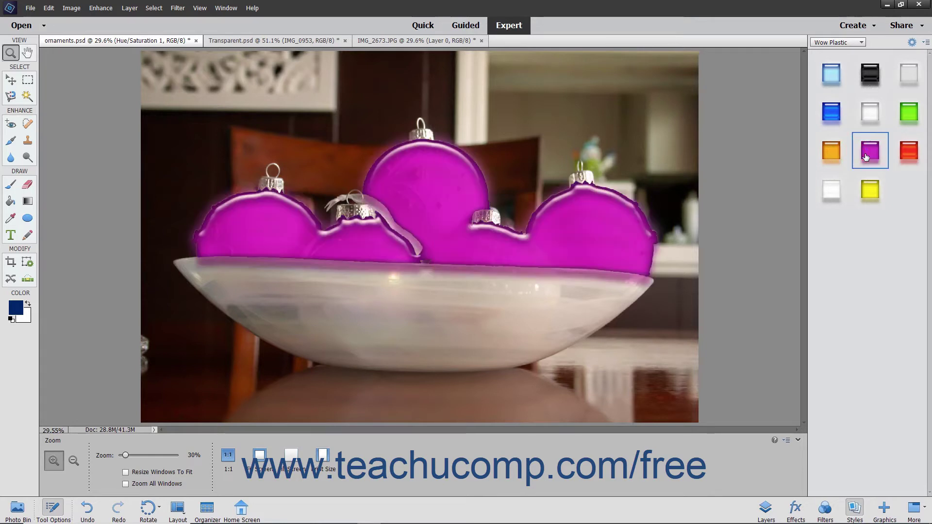
key("ctrl+z")
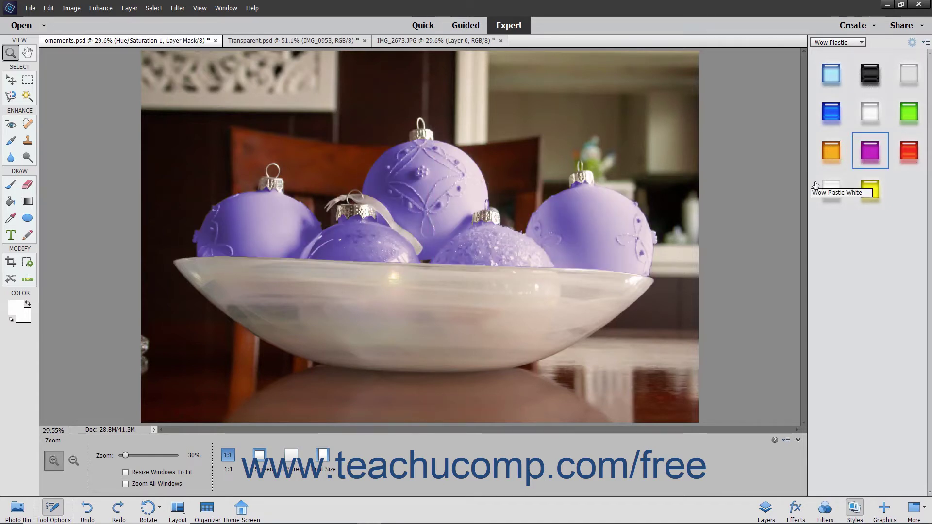
Add an inner glow 32 px in size to the Hue/Saturation 1 layer through its style settings.
left_click(766, 508)
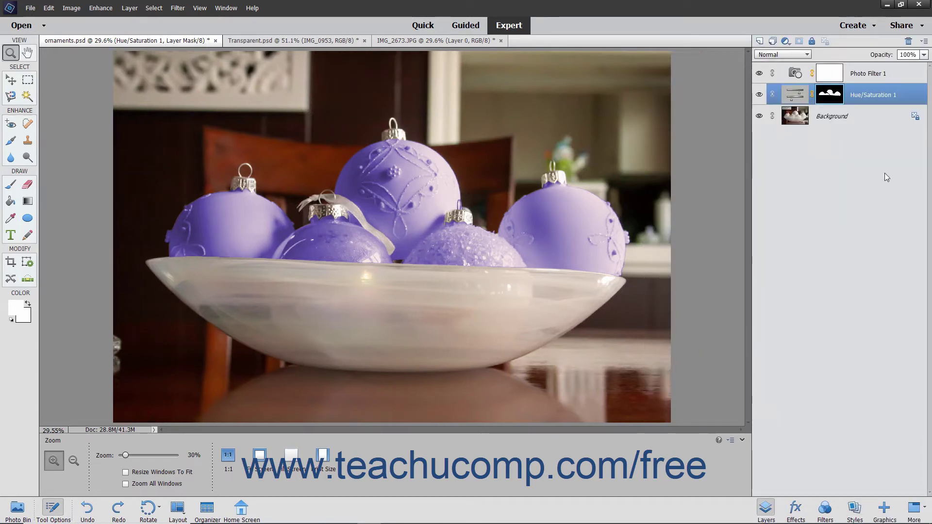
left_click(904, 95)
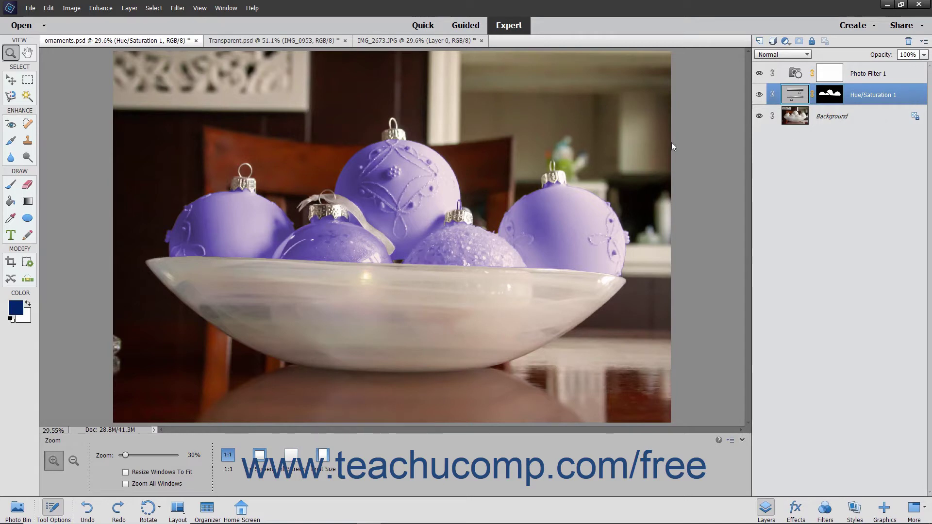
left_click(128, 9)
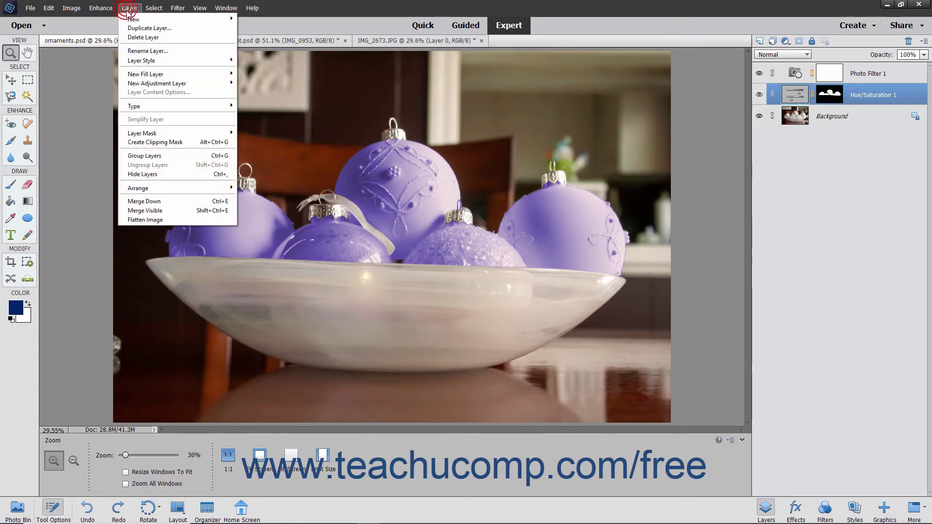
mouse_move(152, 62)
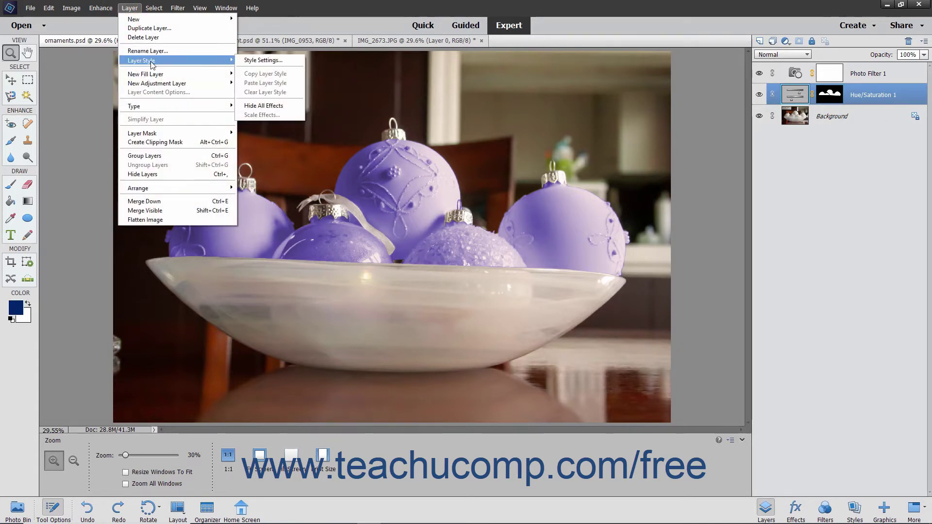
left_click(256, 60)
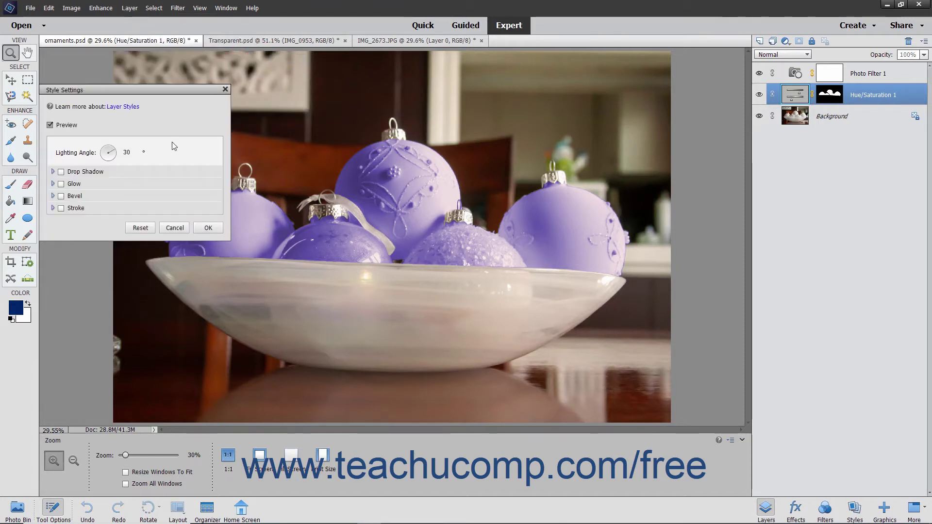
left_click(62, 185)
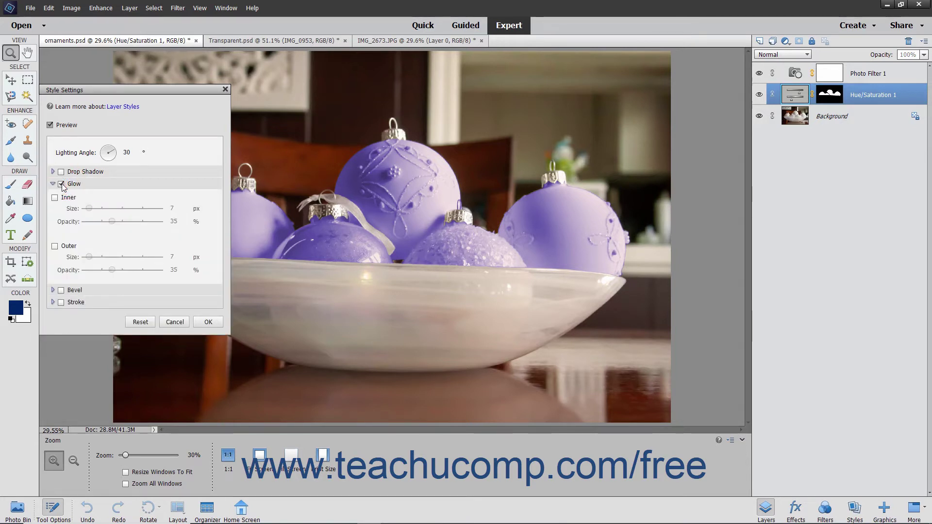
left_click(55, 198)
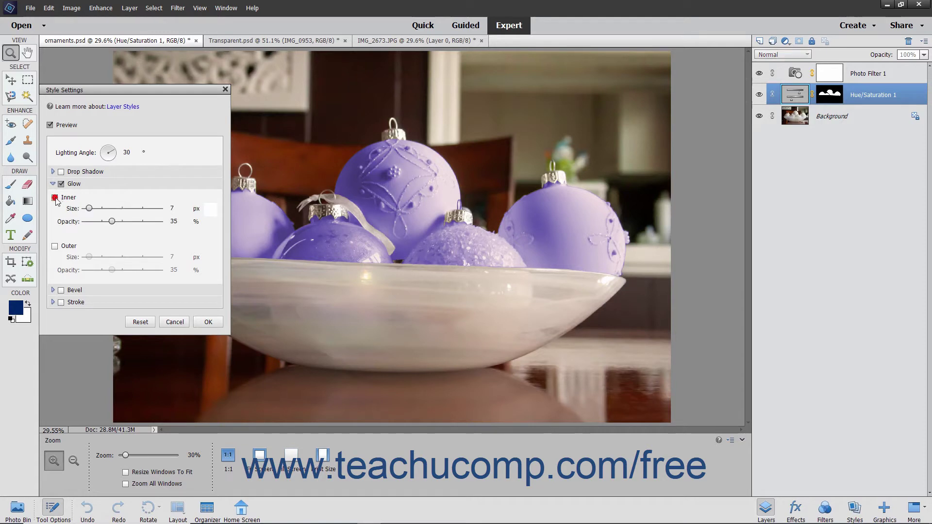
left_click_drag(90, 209, 97, 211)
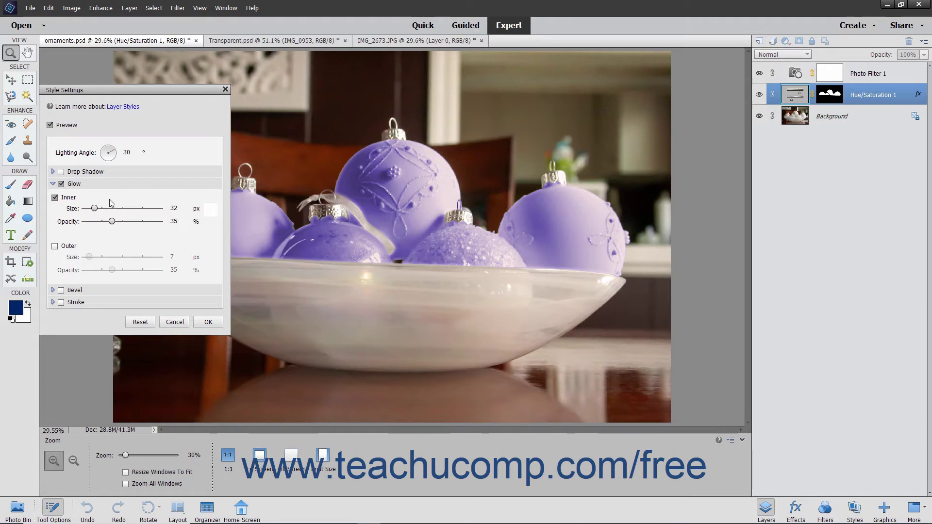
left_click(205, 323)
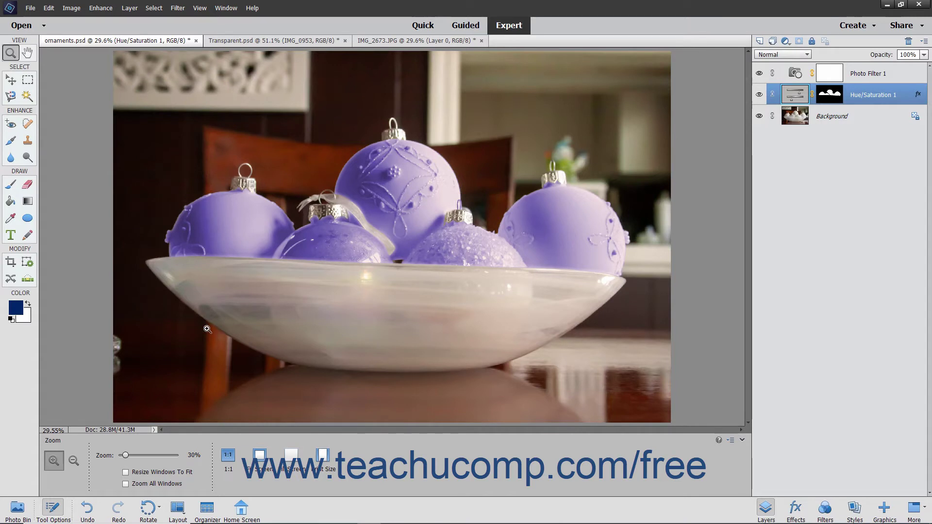
Reopen the Hue/Saturation 1 layer's style settings and set the inner glow's opacity to 31%.
double_click(918, 96)
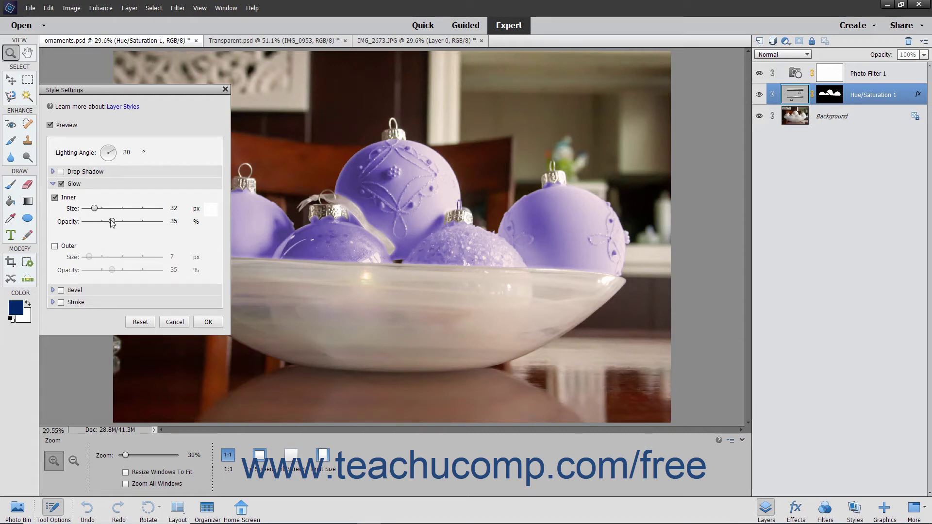
left_click_drag(112, 221, 110, 223)
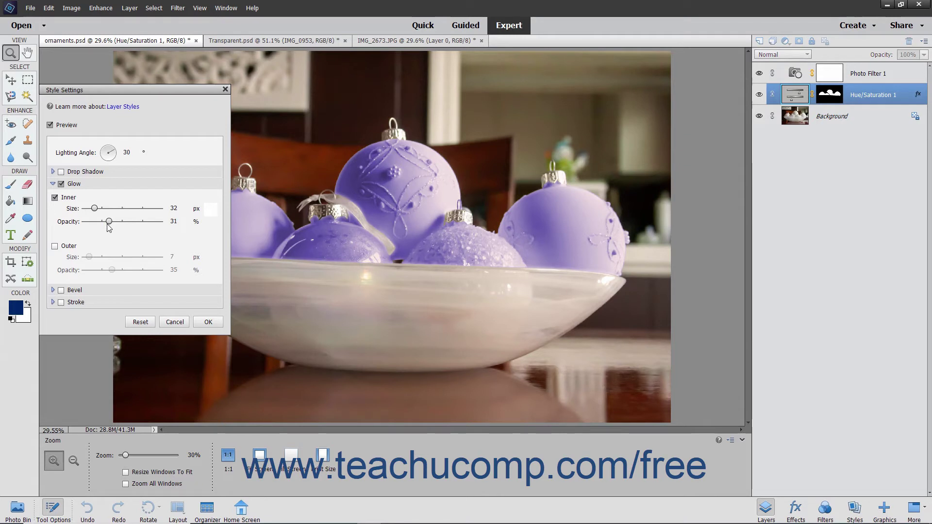
left_click(214, 324)
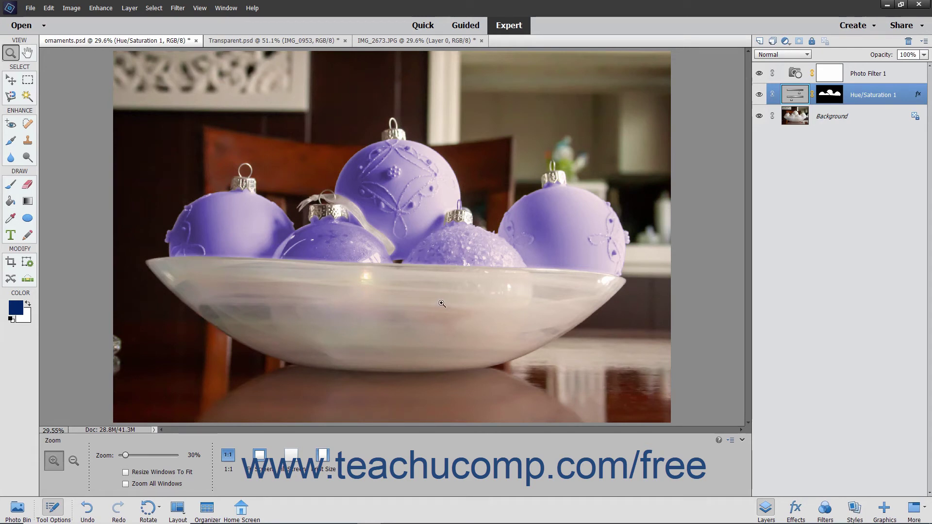
Copy the layer style of the Hue/Saturation 1 layer.
left_click(129, 8)
mouse_move(150, 62)
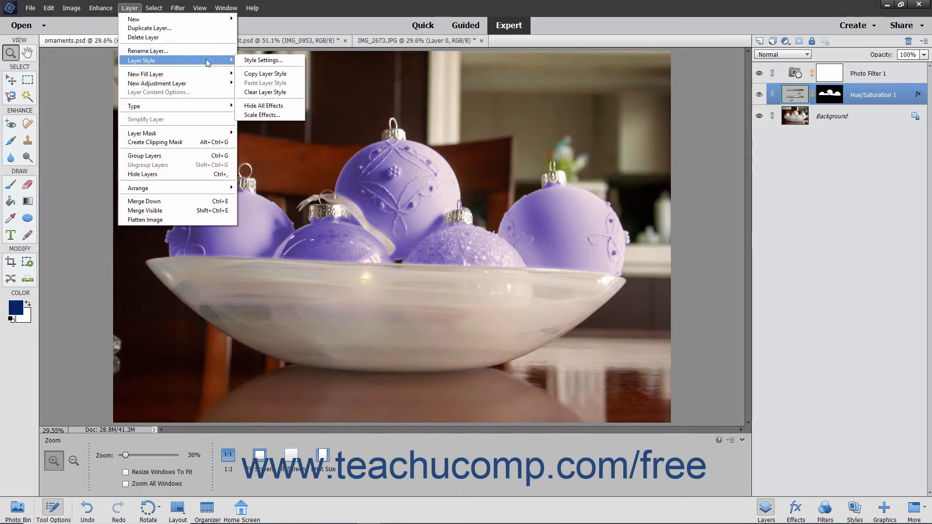
left_click(266, 74)
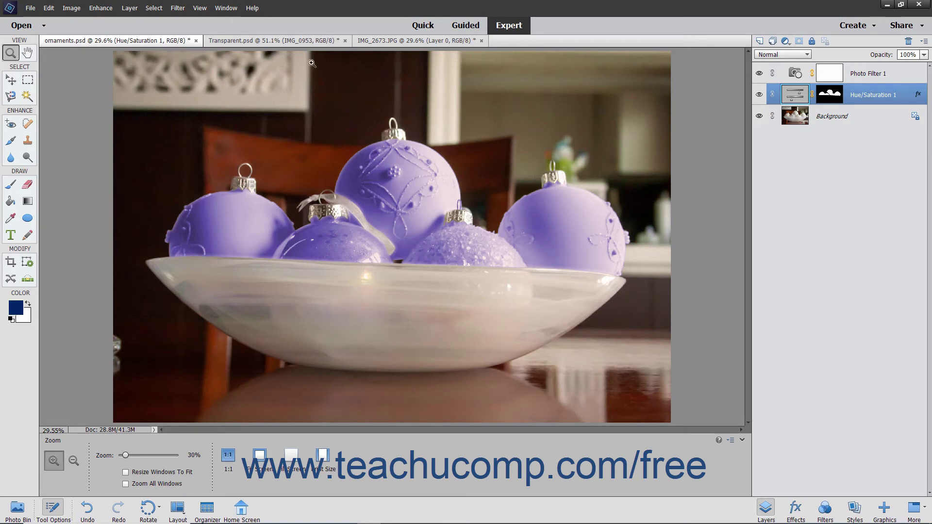
Paste the copied layer style onto the IMG_0953 layer in Transparent.psd.
left_click(305, 41)
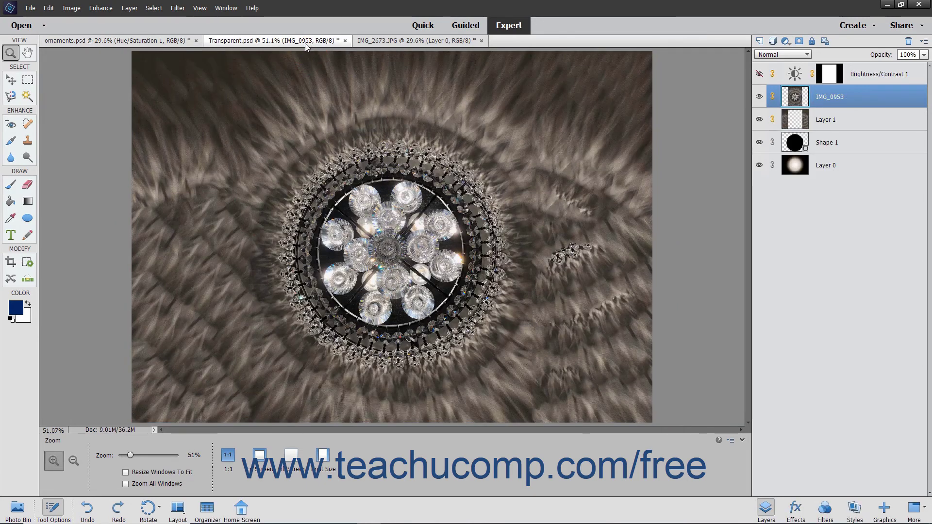
left_click(798, 102)
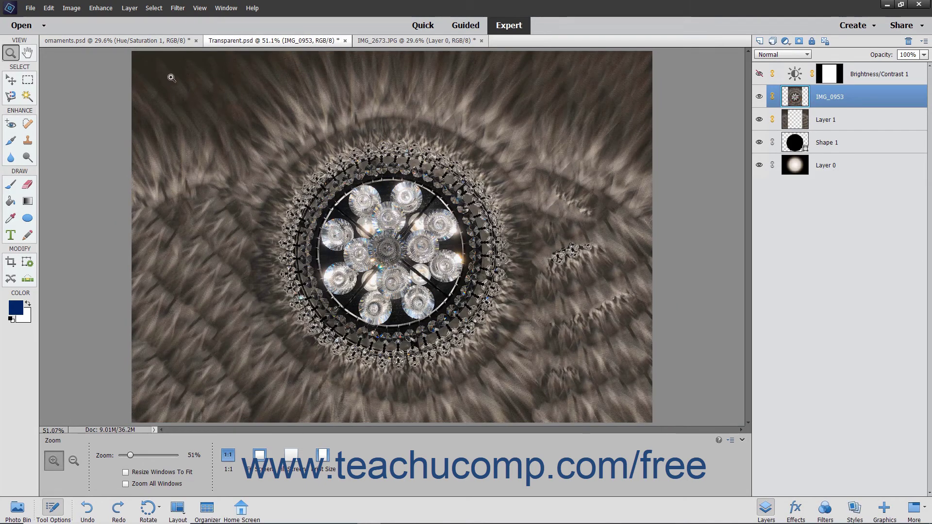
left_click(129, 8)
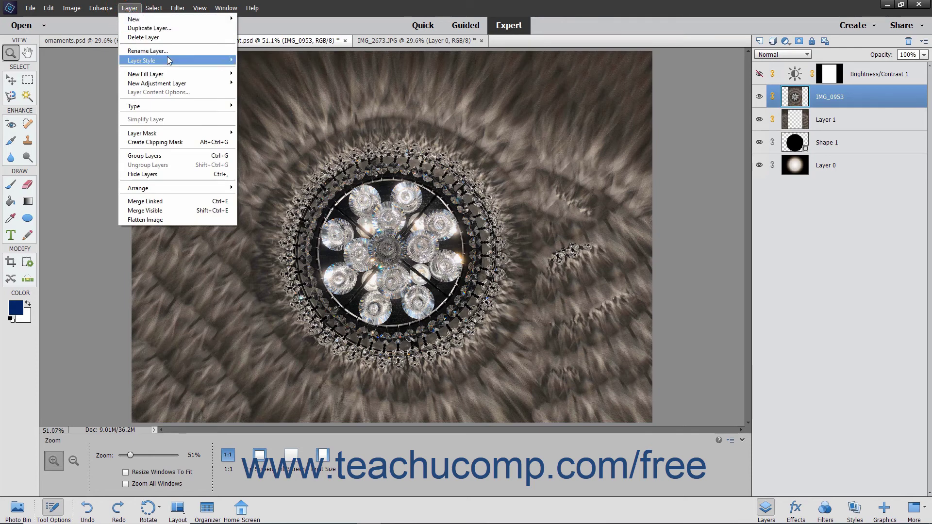
mouse_move(219, 62)
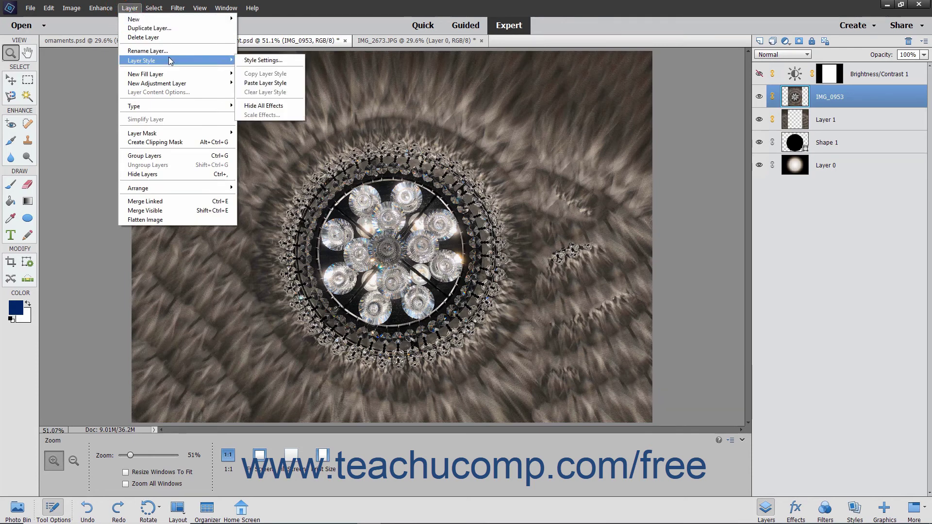
left_click(278, 83)
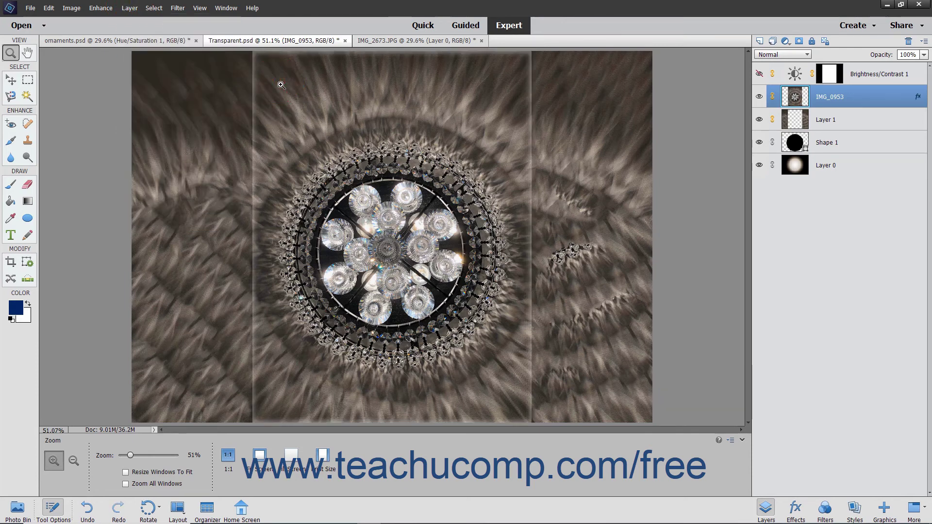
Switch back to ornaments.psd and hide all layer effects.
left_click(162, 44)
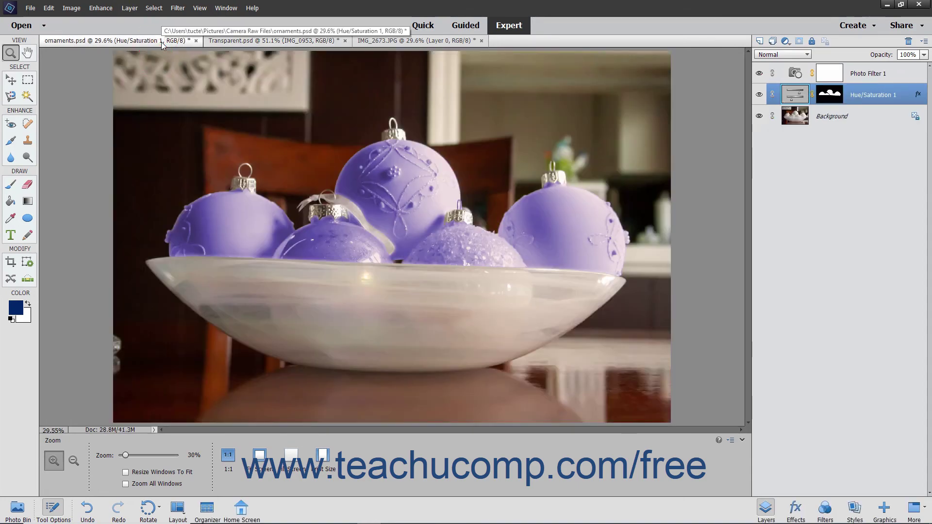
left_click(129, 8)
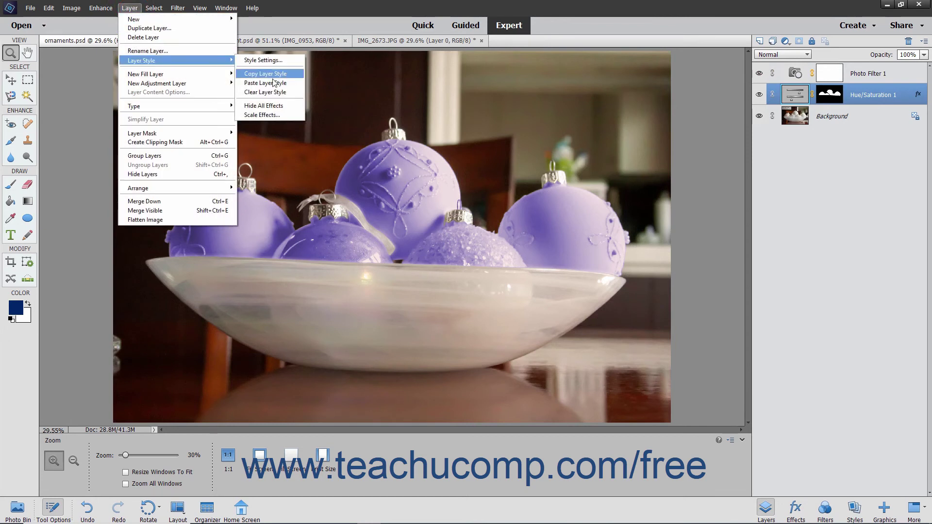
left_click(277, 105)
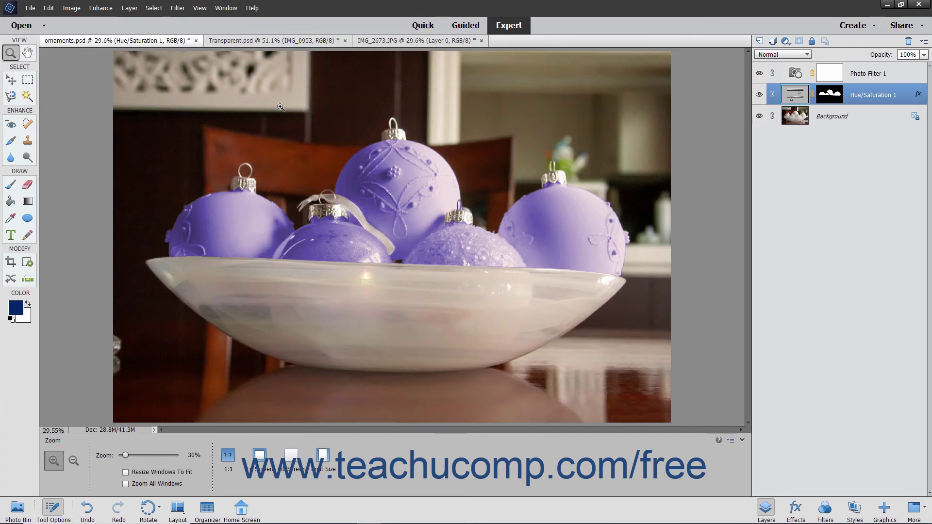
Show all the hidden layer effects in ornaments.psd again.
left_click(130, 8)
mouse_move(158, 59)
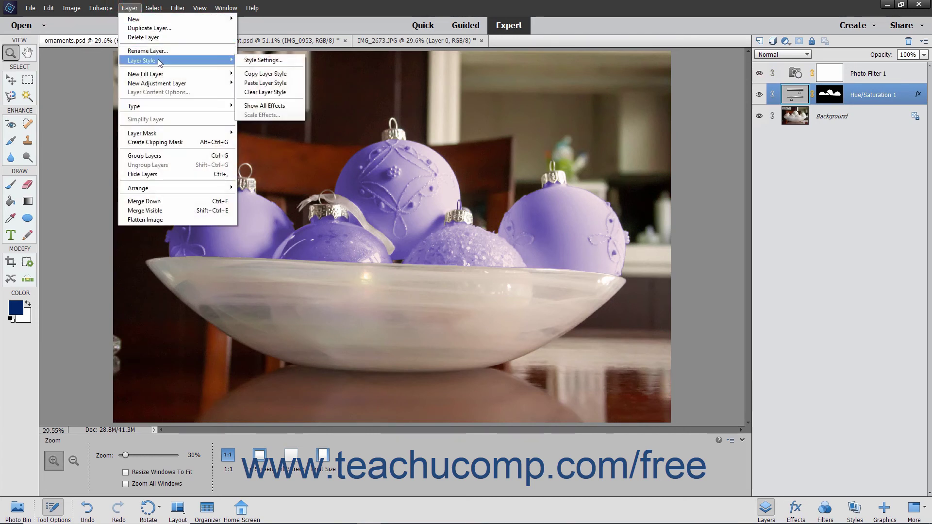
left_click(274, 106)
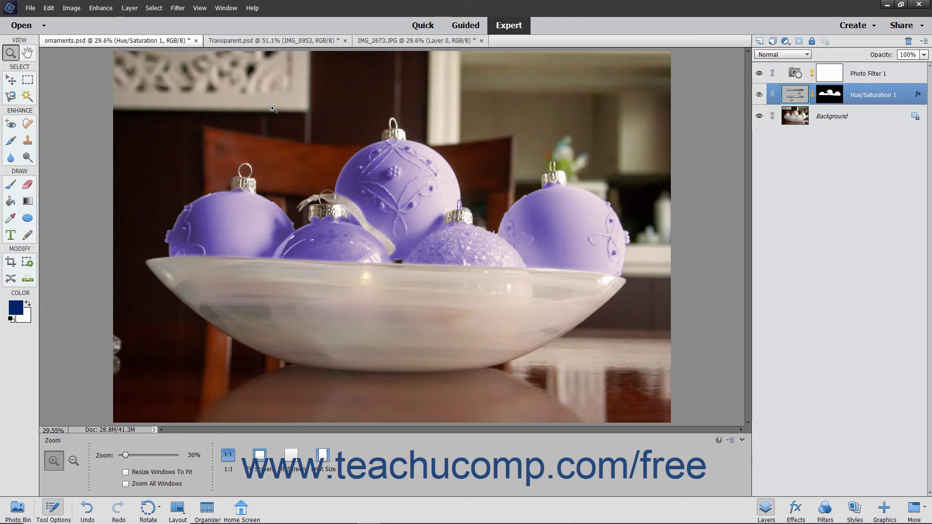
Scale the layer effects of the Hue/Saturation 1 layer to 150%.
left_click(134, 9)
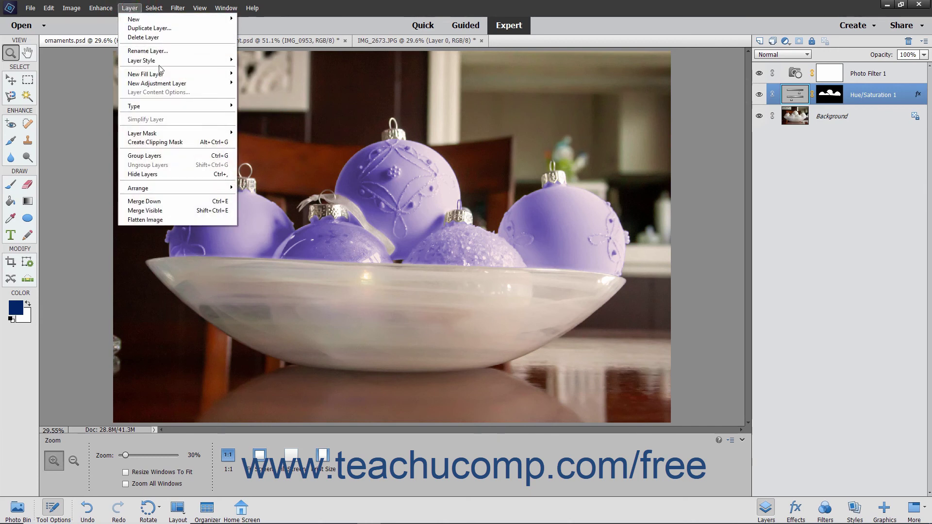
mouse_move(162, 61)
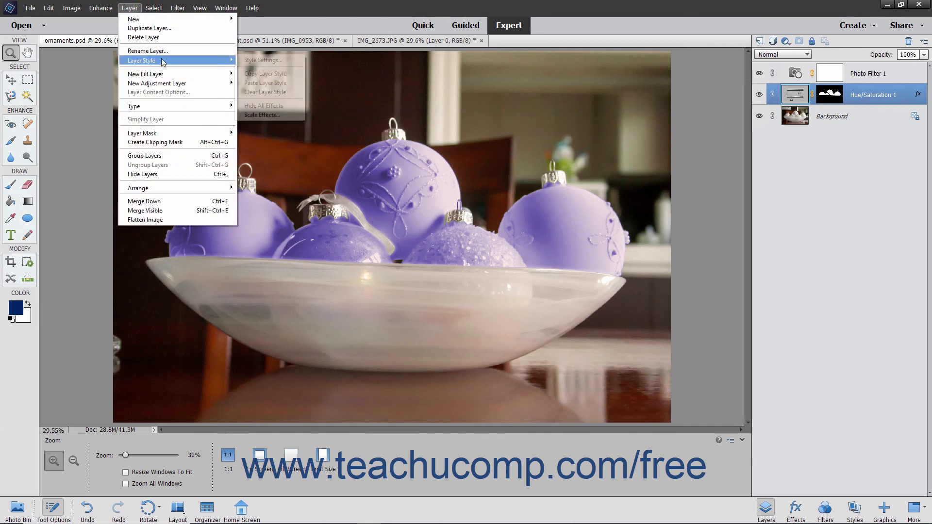
left_click(262, 115)
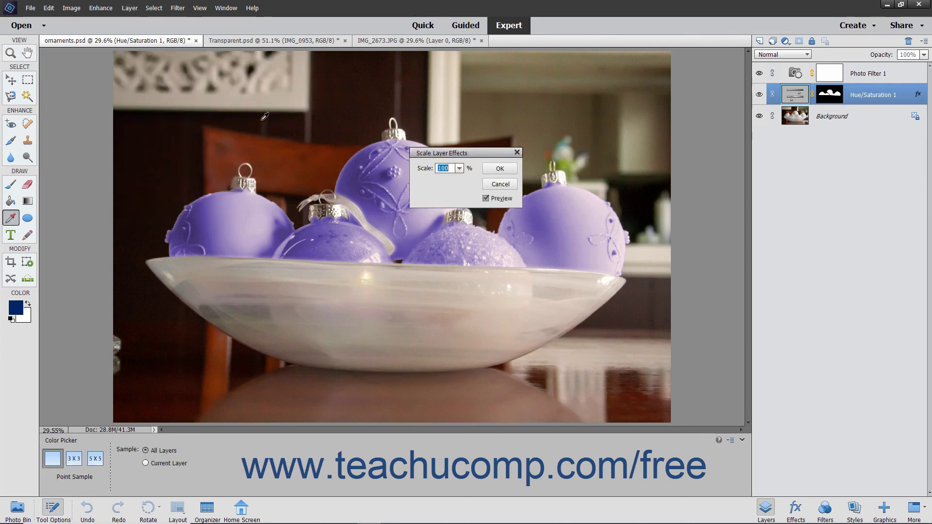
type("150")
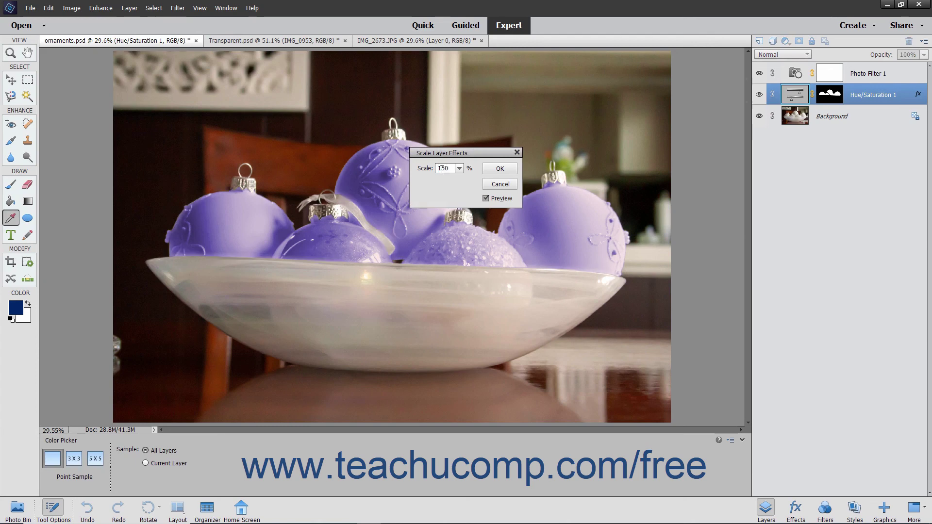
left_click(498, 170)
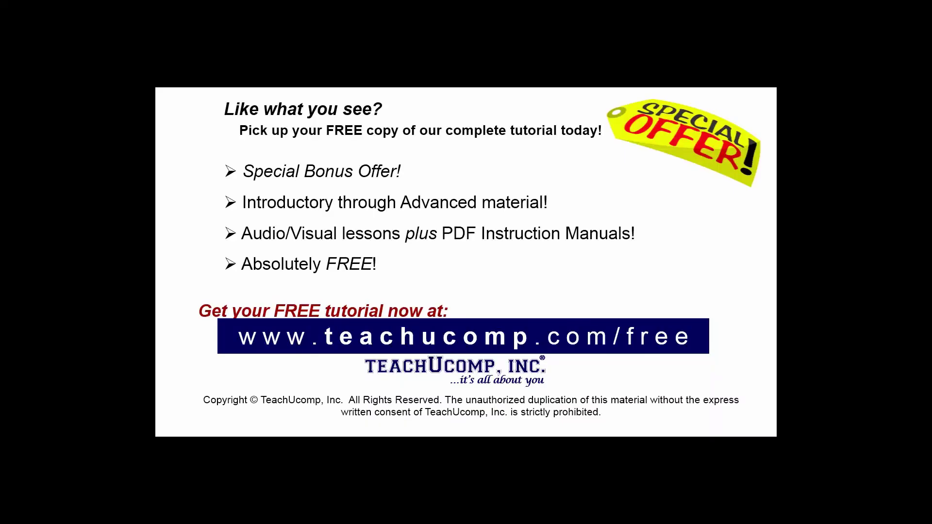